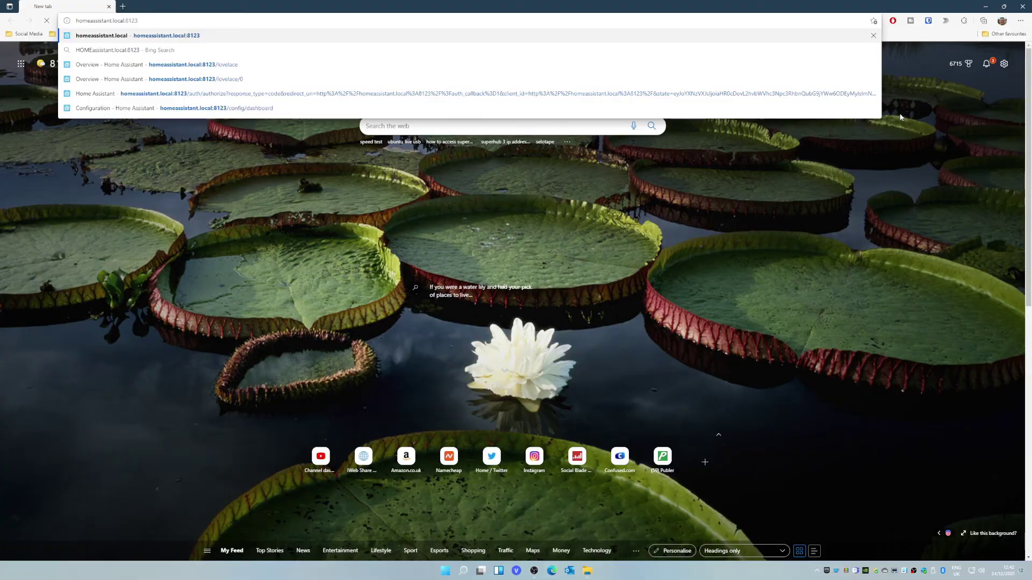
Step: Load homeassistant.local:8123 in Edge and wait for the create-account onboarding form
key(Return)
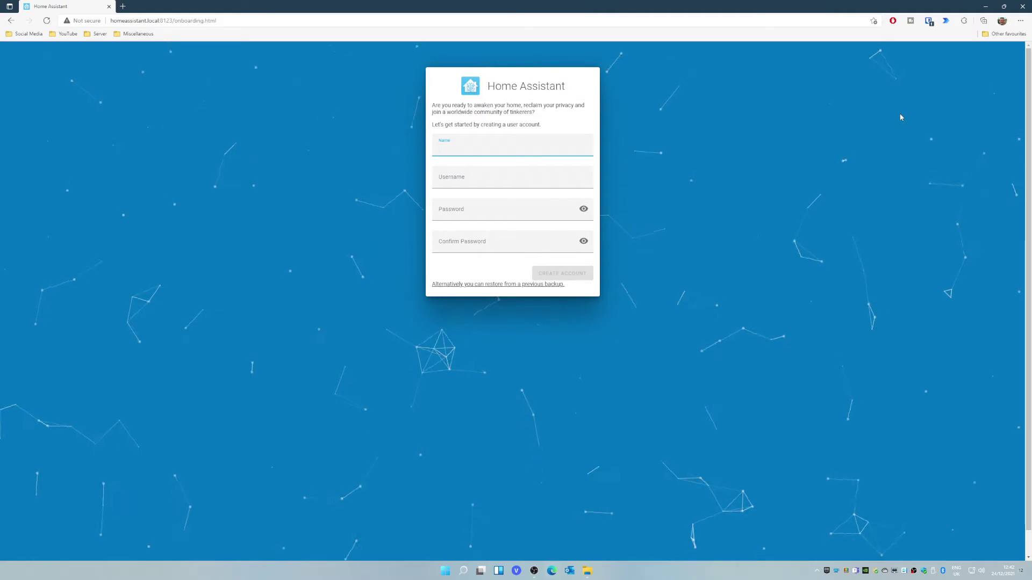
Step: Create the owner account with the user's name and a confirmed password, auto-detect Europe/London and GBP, and skip analytics
text(Simon)
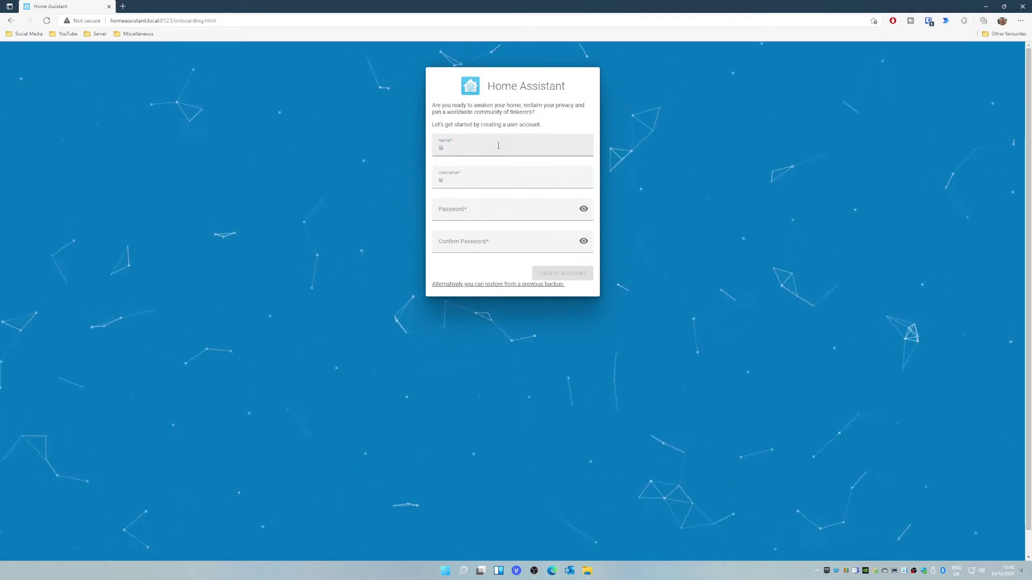
click(468, 210)
key(ctrl+v)
click(462, 258)
key(ctrl+v)
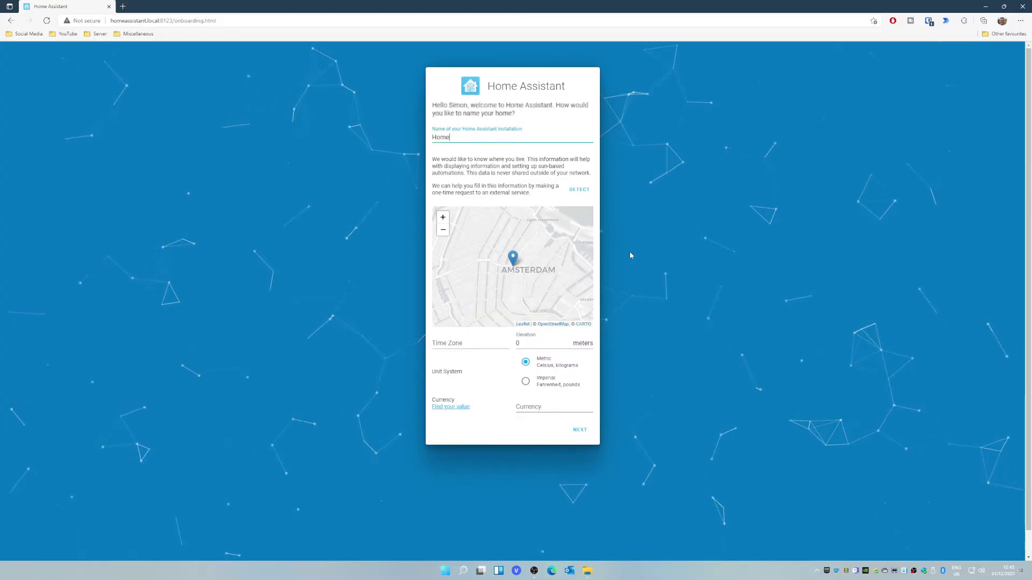
click(585, 195)
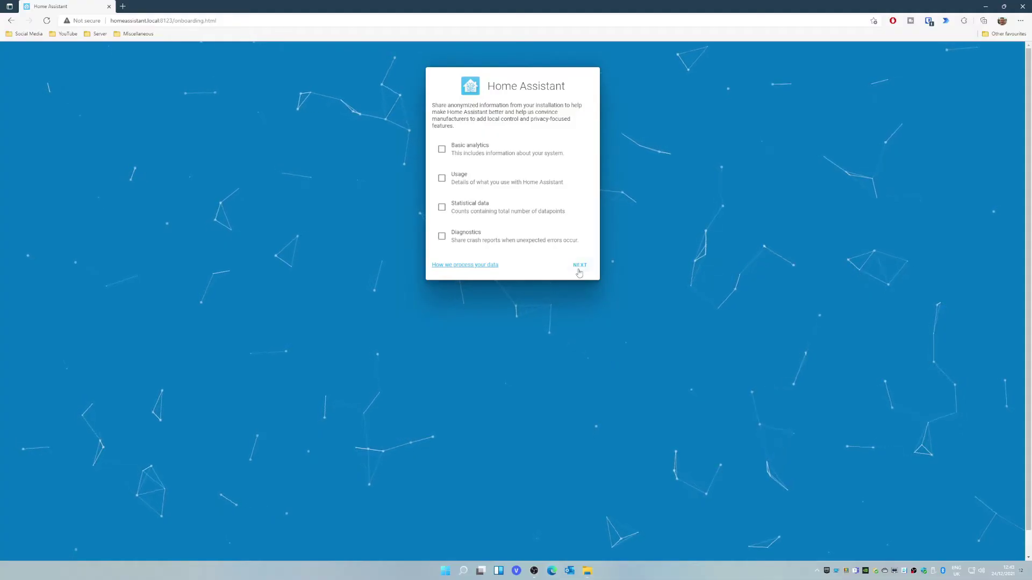
click(578, 265)
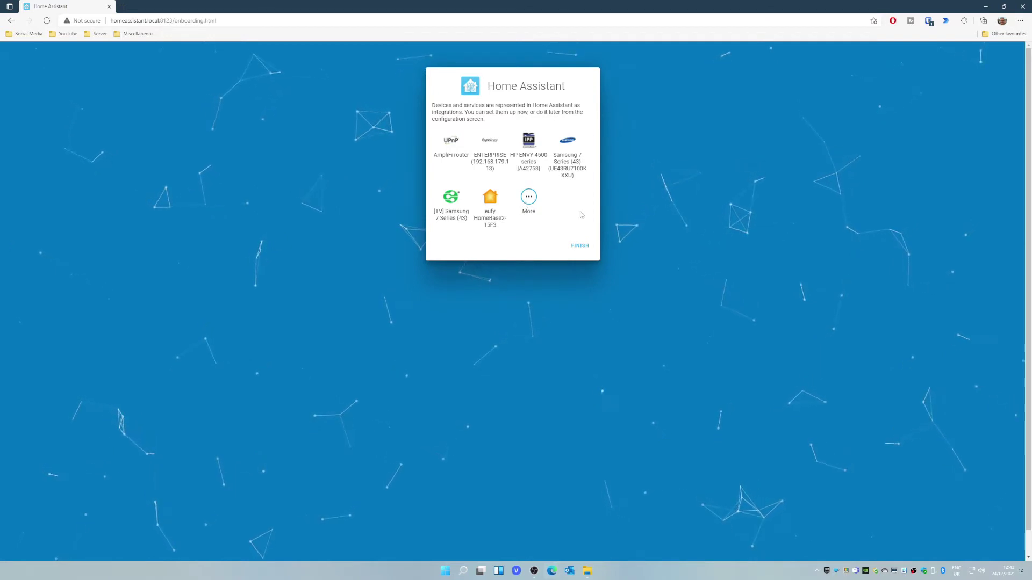
Step: Finish onboarding without adding integrations, landing on the Overview dashboard
click(579, 245)
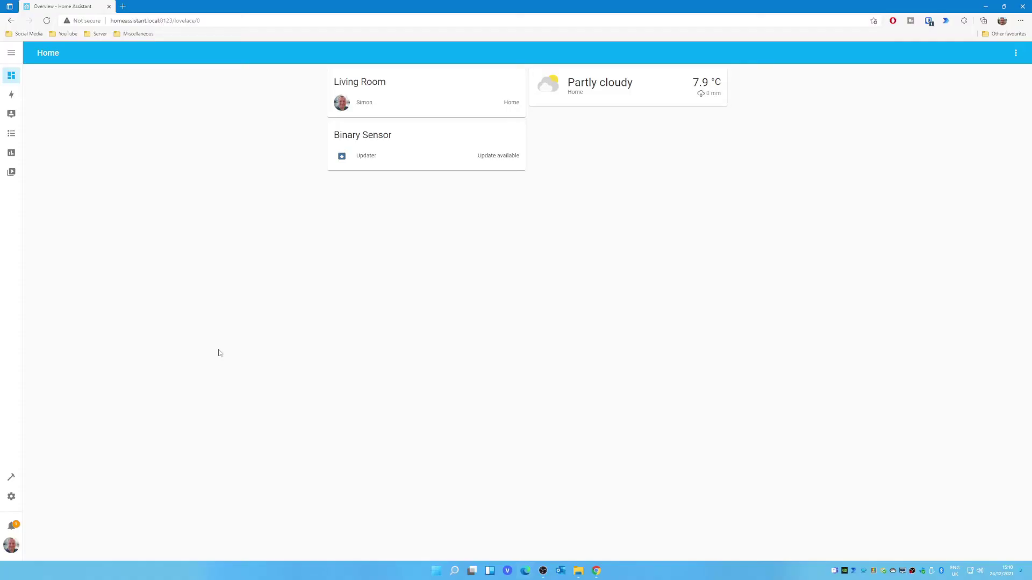
Step: Create a full backup named 'Post Install' from the Supervisor Backups page
click(10, 500)
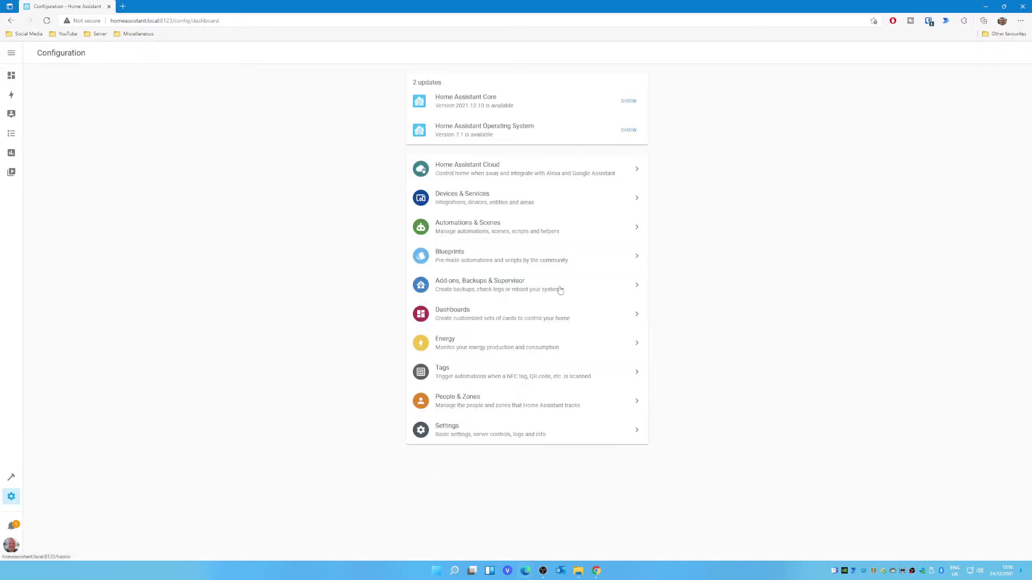
click(560, 290)
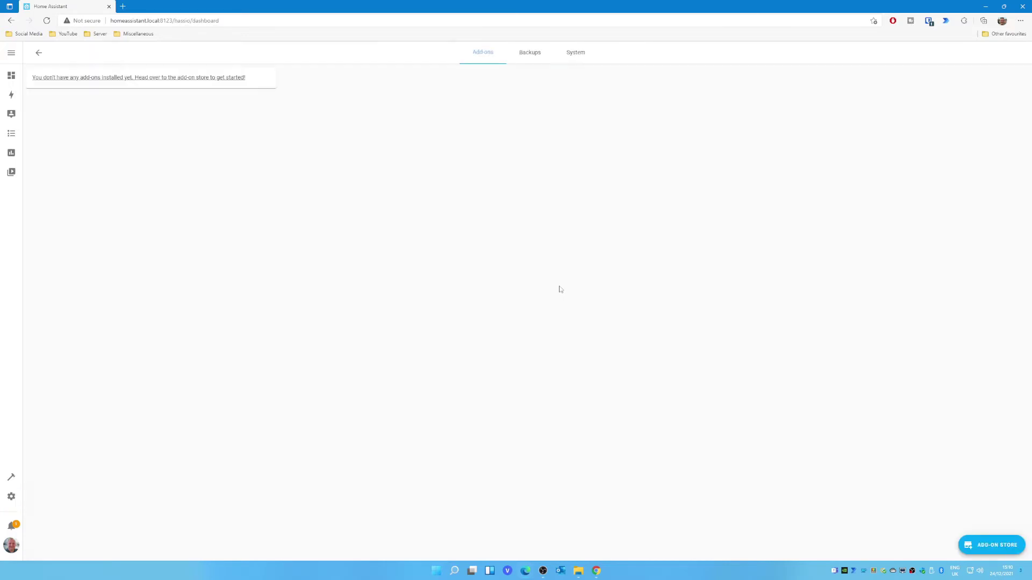
click(530, 53)
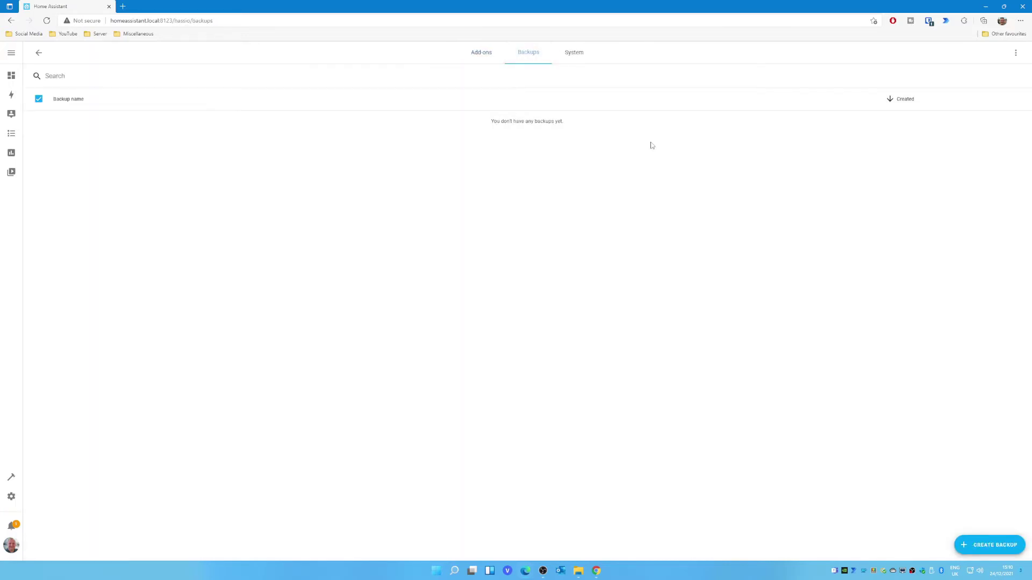
click(994, 546)
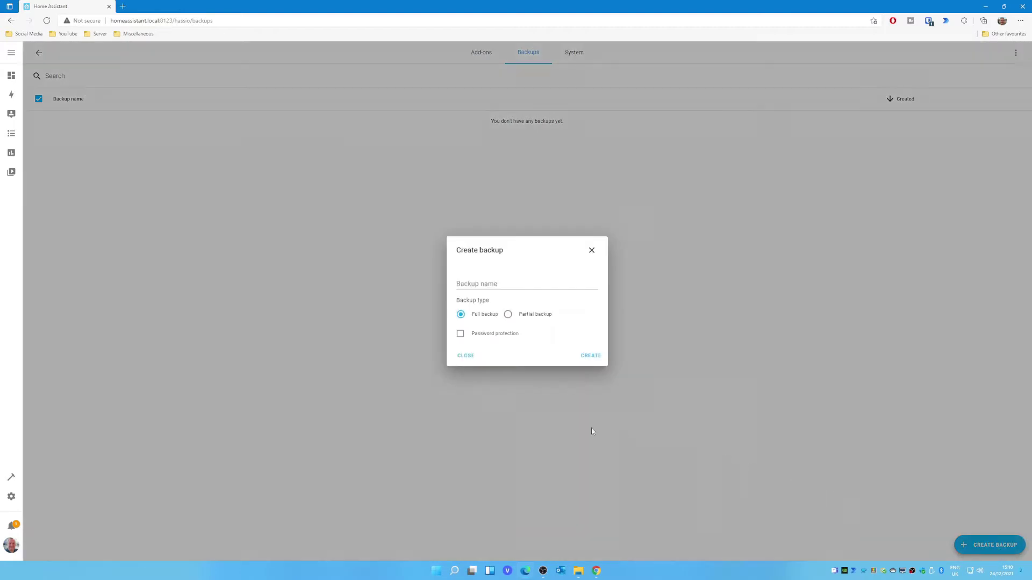
click(485, 282)
text(Post Install)
click(591, 356)
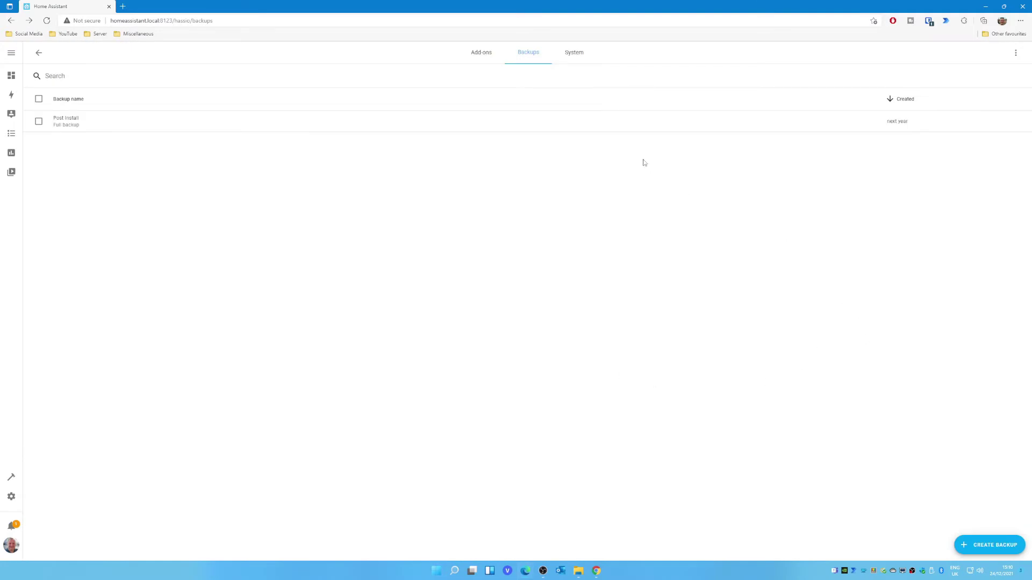
Step: Download the Post Install backup file to the computer
click(564, 125)
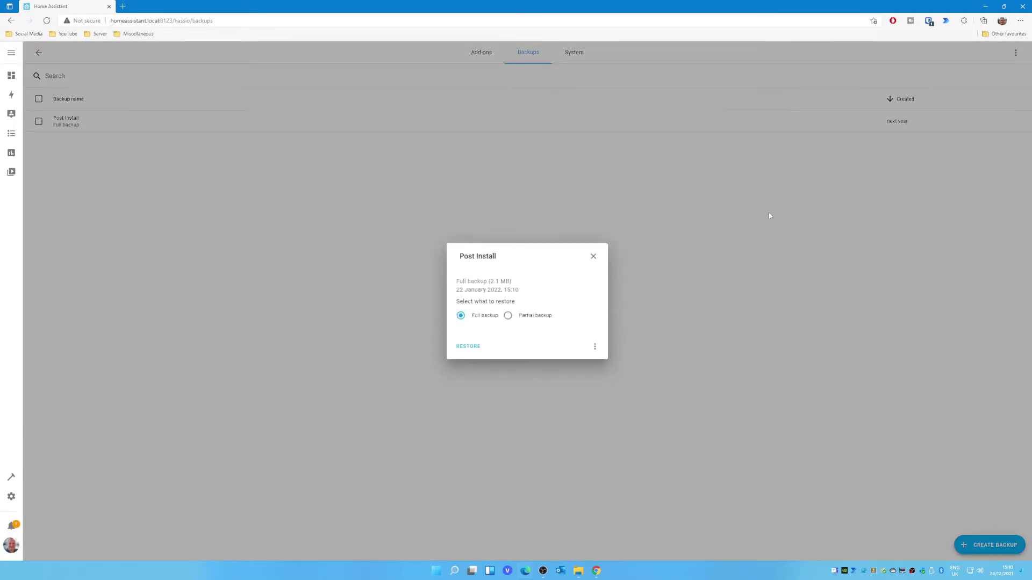
click(594, 348)
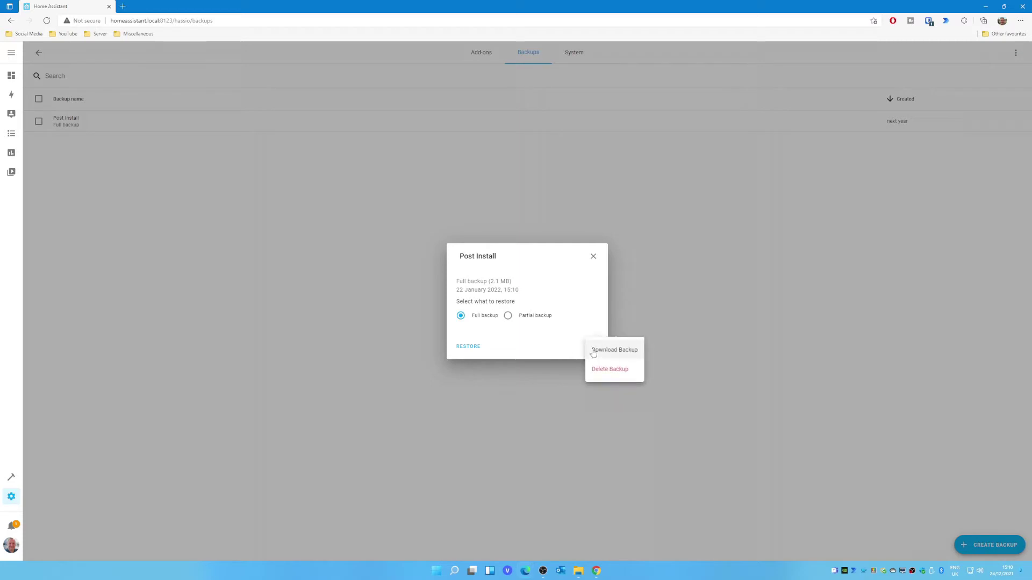
click(624, 354)
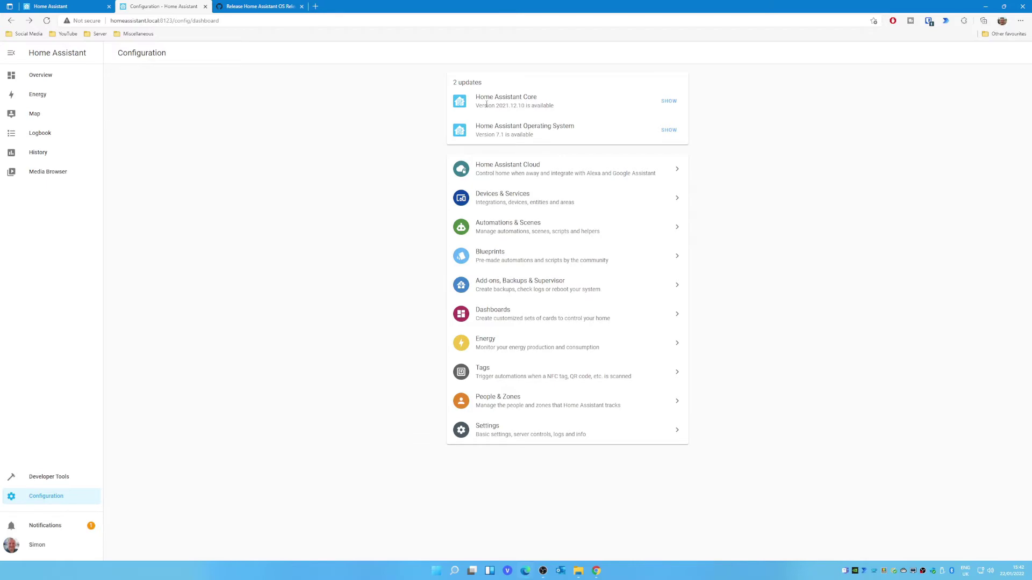
Step: Open the Core 2021.12.10 update details and its 2021.12 release notes in a new tab
click(672, 104)
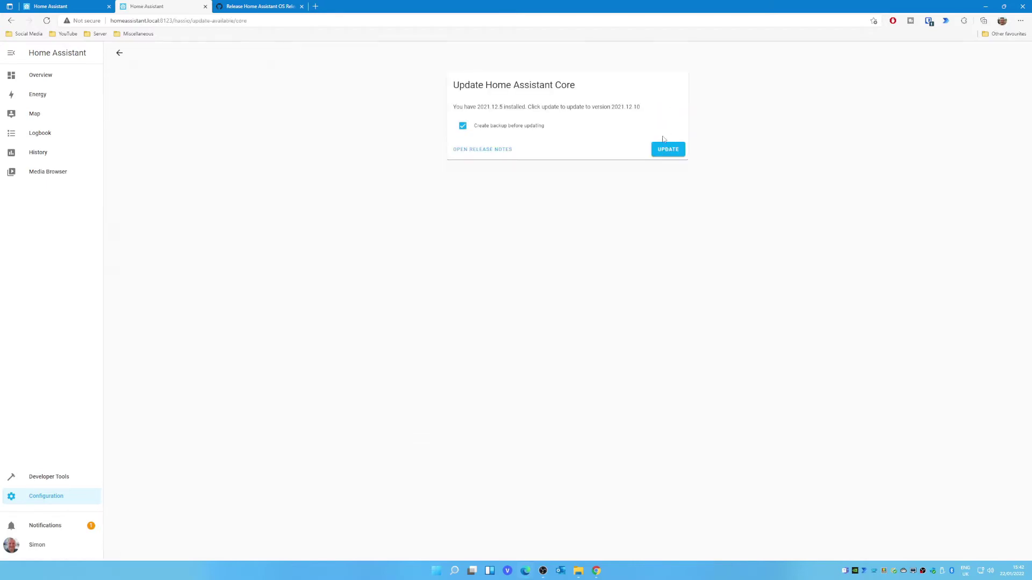
click(481, 153)
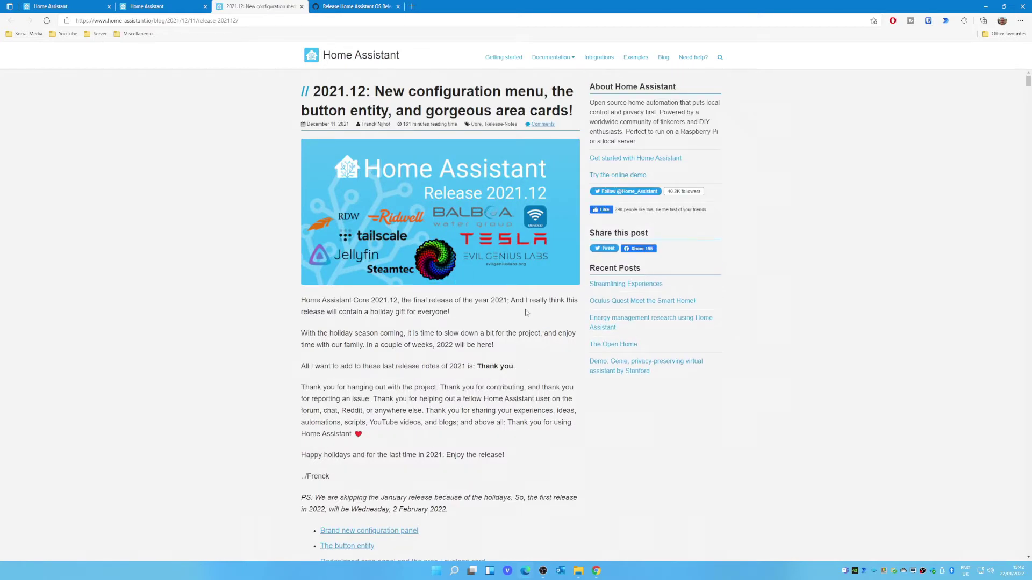
Step: Scroll down through the 2021.12 release notes blog post
scroll(526, 312, down, 4)
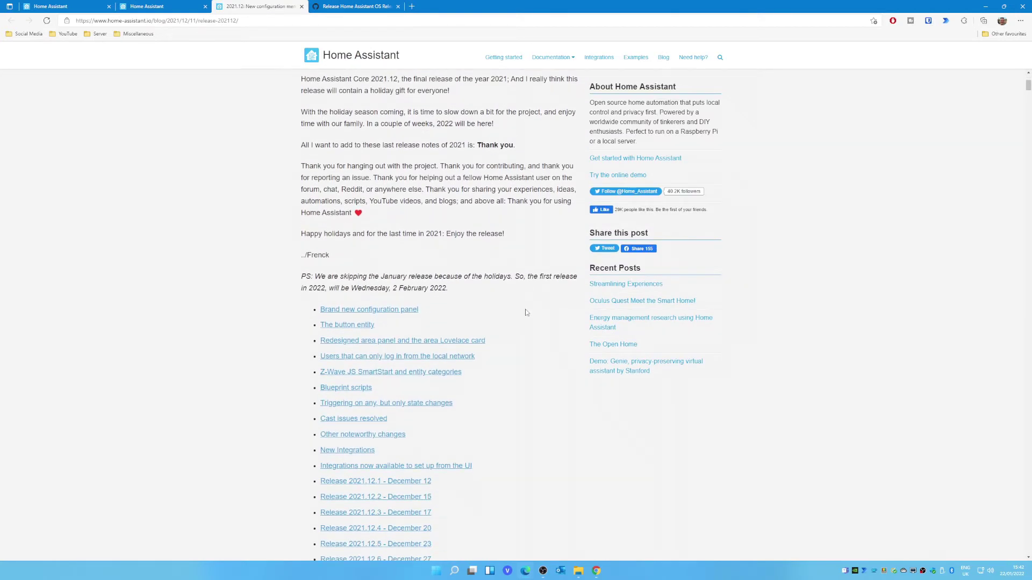
scroll(526, 312, down, 10)
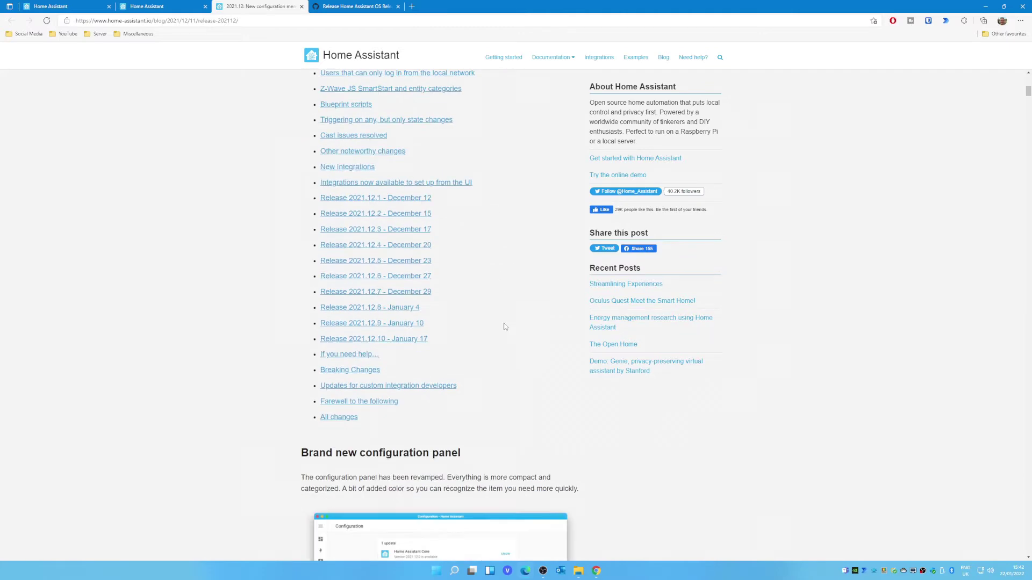
scroll(578, 348, down, 3)
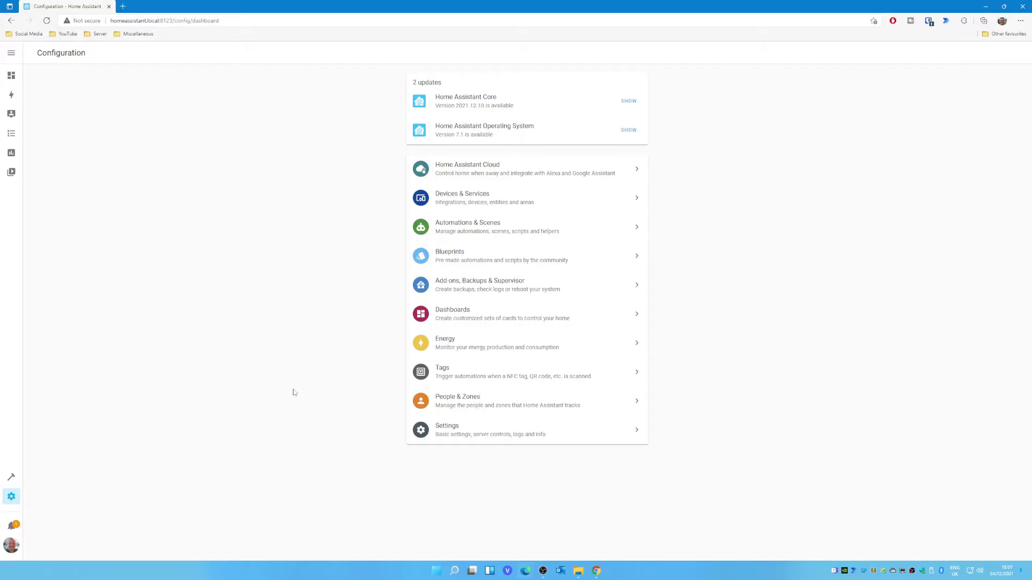
Step: Turn on the Advanced Mode toggle in the user profile settings
click(489, 436)
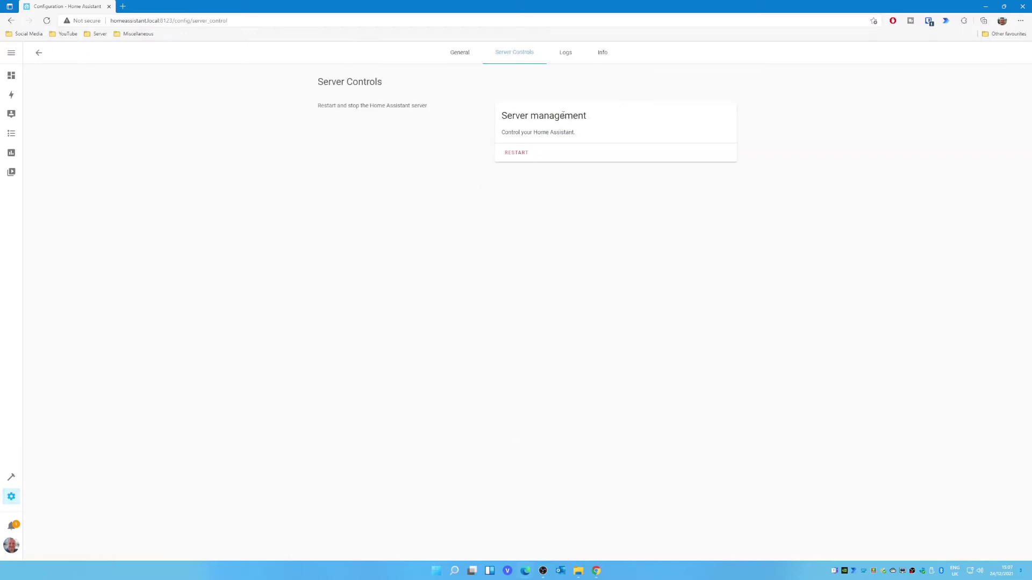
click(11, 75)
click(10, 545)
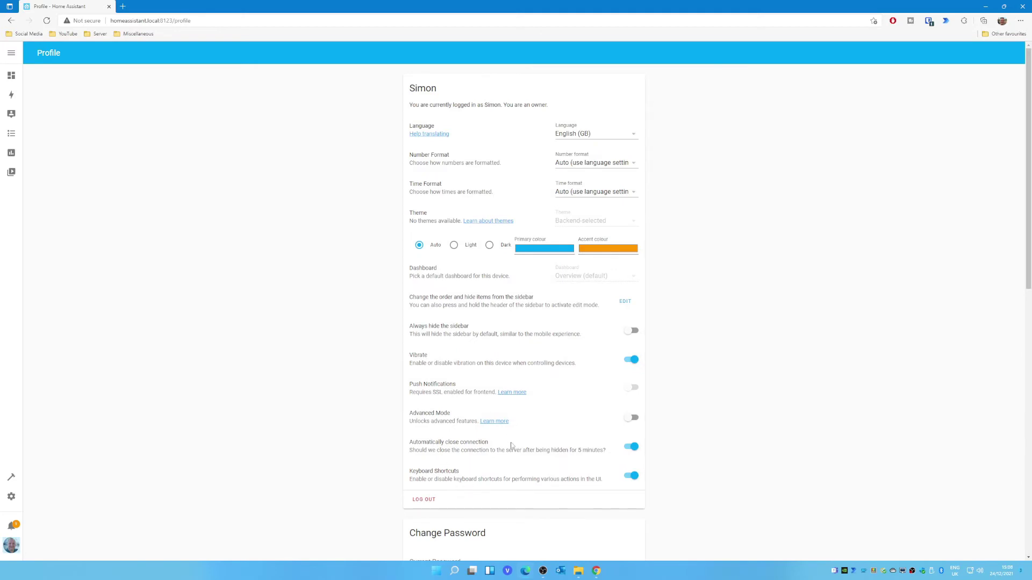
click(640, 420)
Step: Open Server Controls from the Configuration area and scroll down its options
click(6, 495)
click(491, 441)
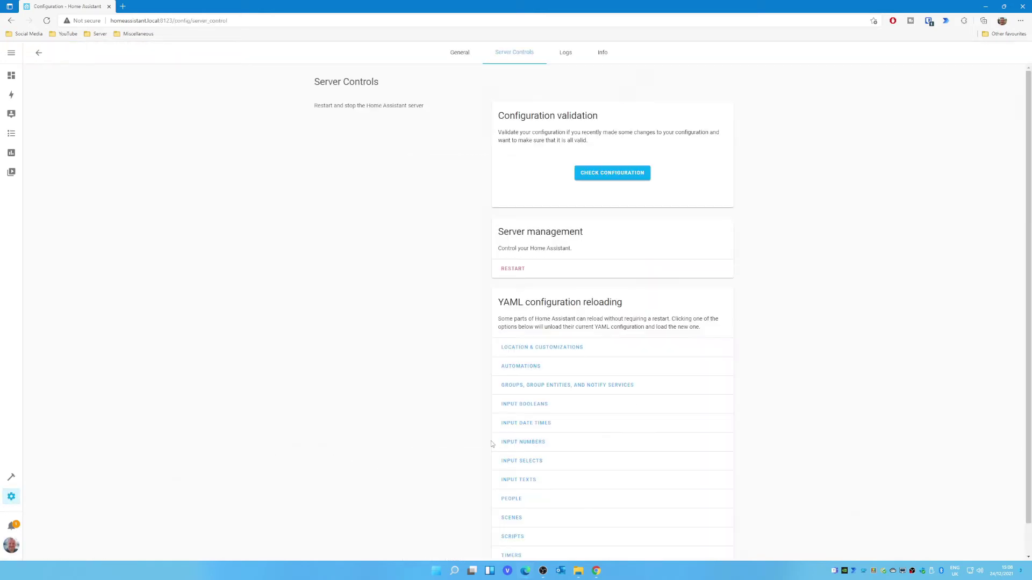
scroll(634, 371, down, 2)
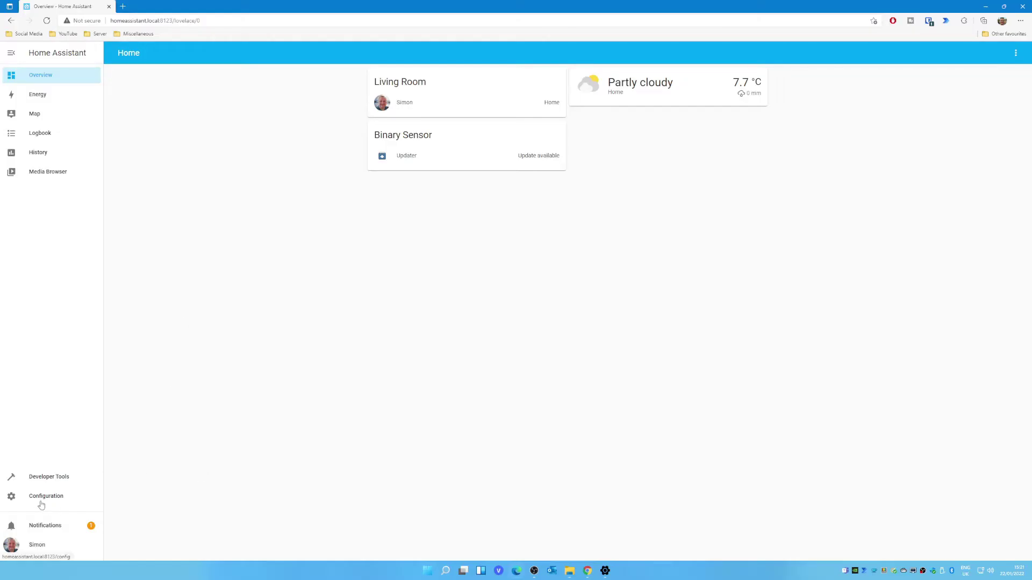
Step: Install and start the Samba share add-on from the Add-on Store, then open its configuration options
click(41, 505)
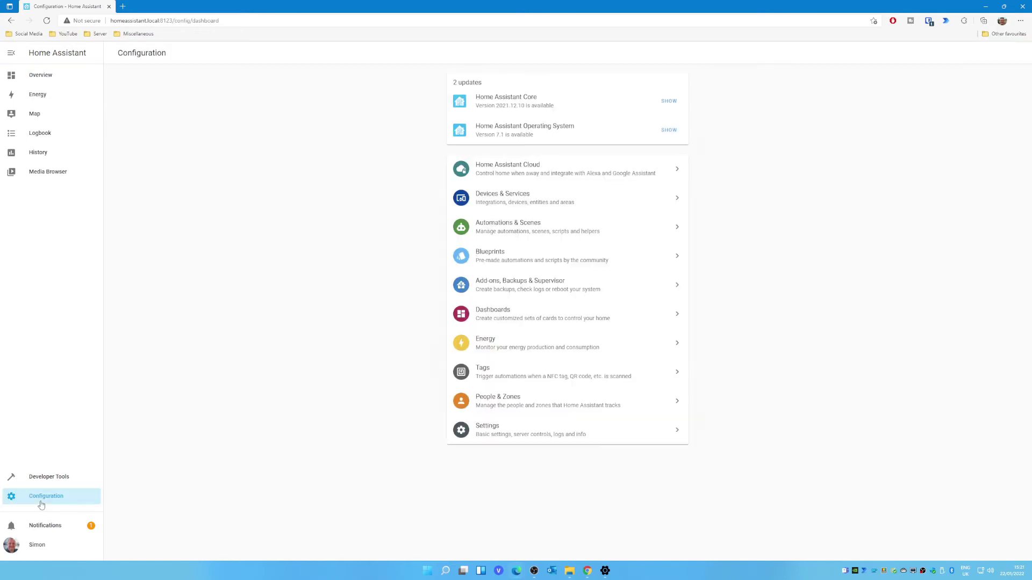
click(532, 282)
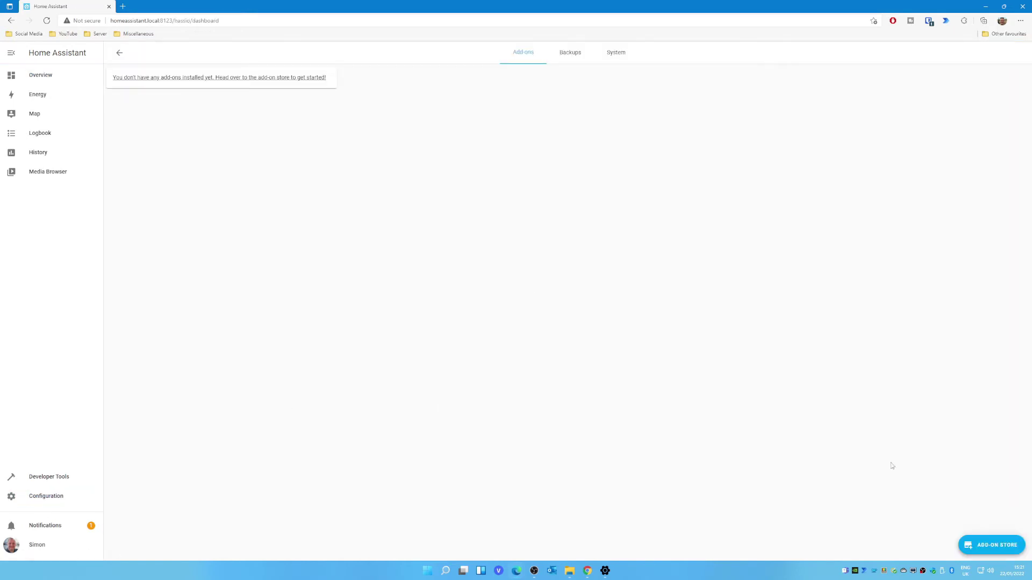
click(1001, 547)
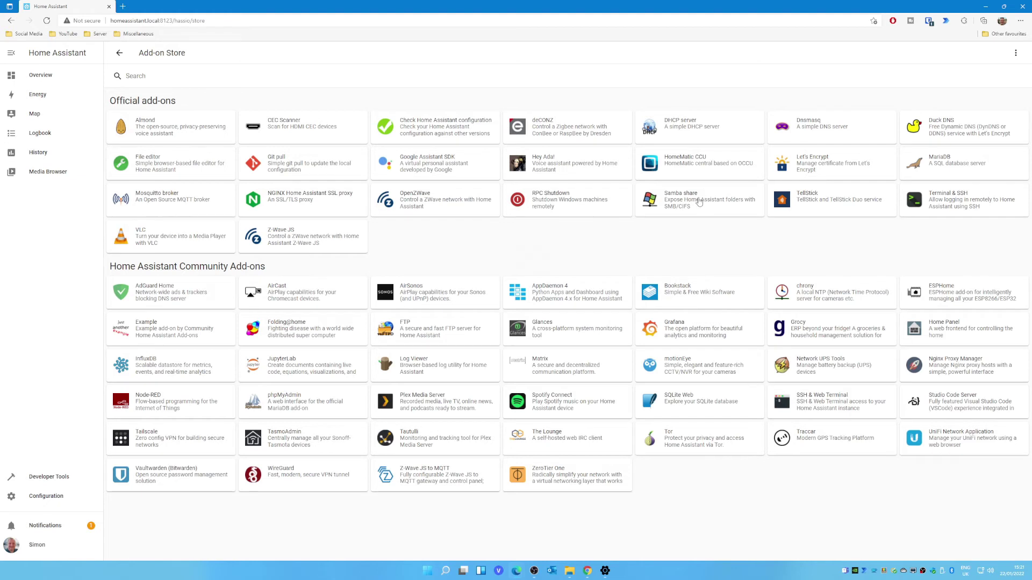
click(699, 202)
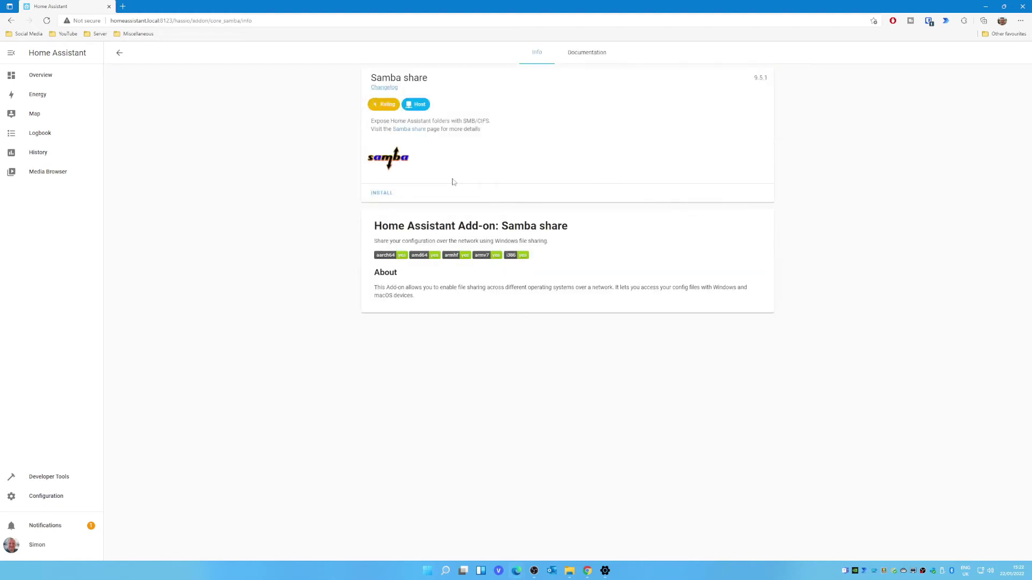
click(383, 194)
click(379, 259)
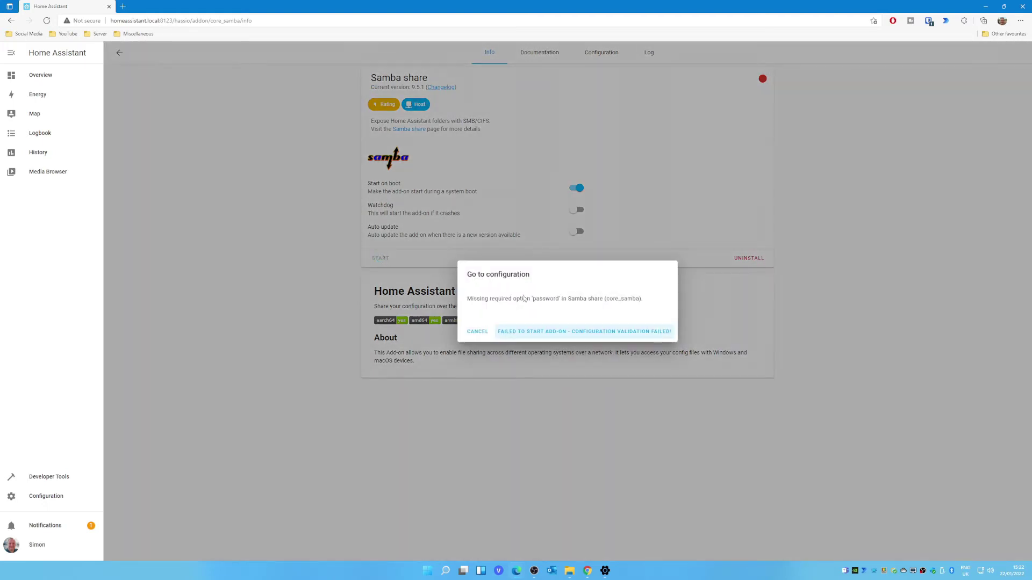
click(588, 332)
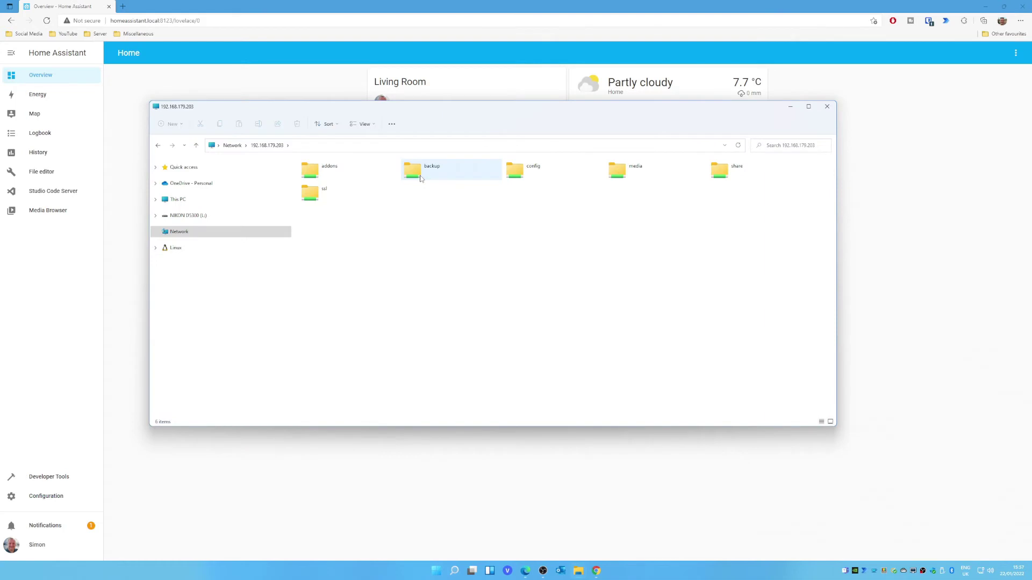
Step: Browse the config folder, then the backup folder, on the Samba network share
double_click(516, 173)
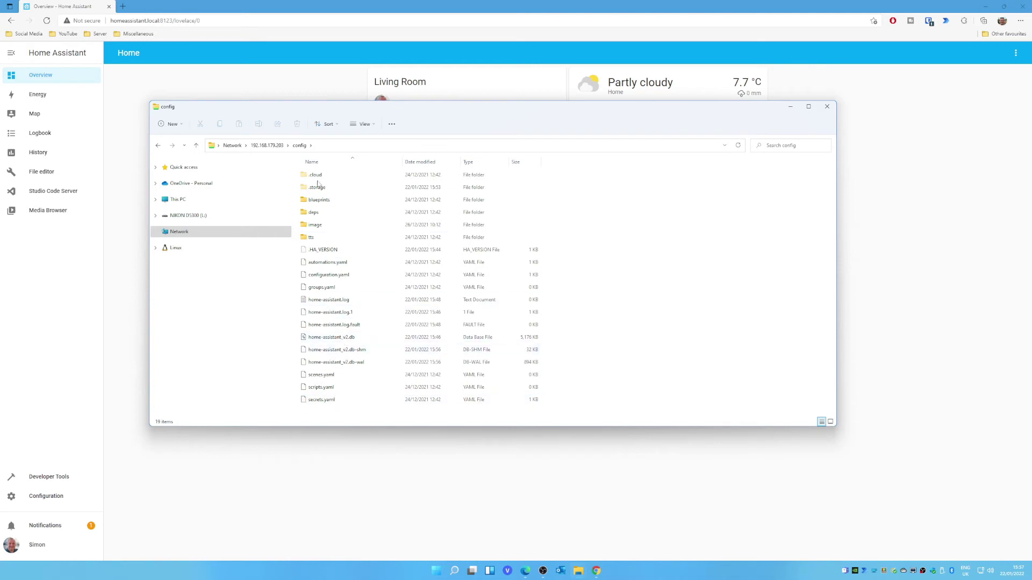
click(269, 146)
double_click(425, 176)
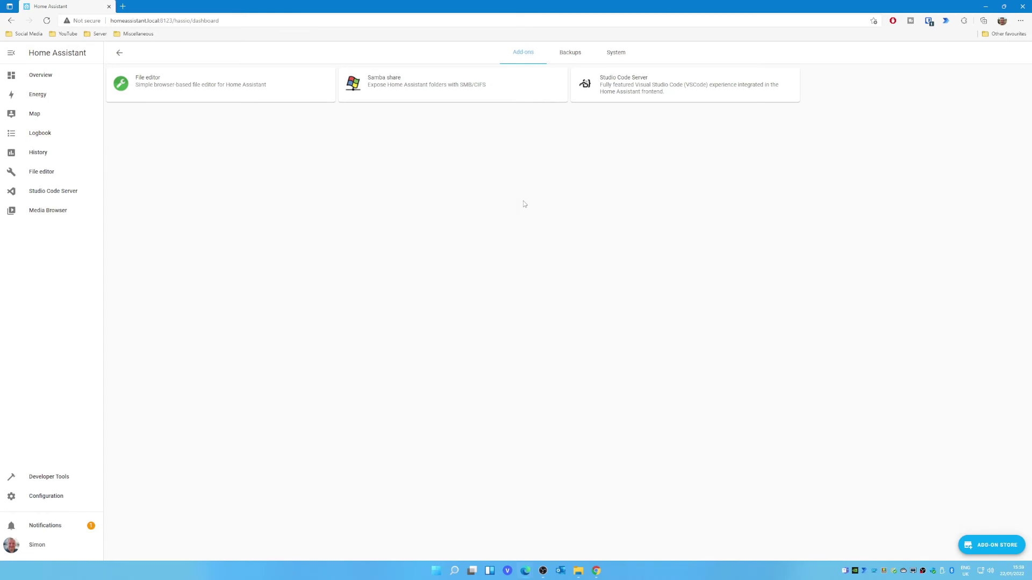
Step: Find Terminal & SSH in the Add-on Store and review its configuration options
click(990, 551)
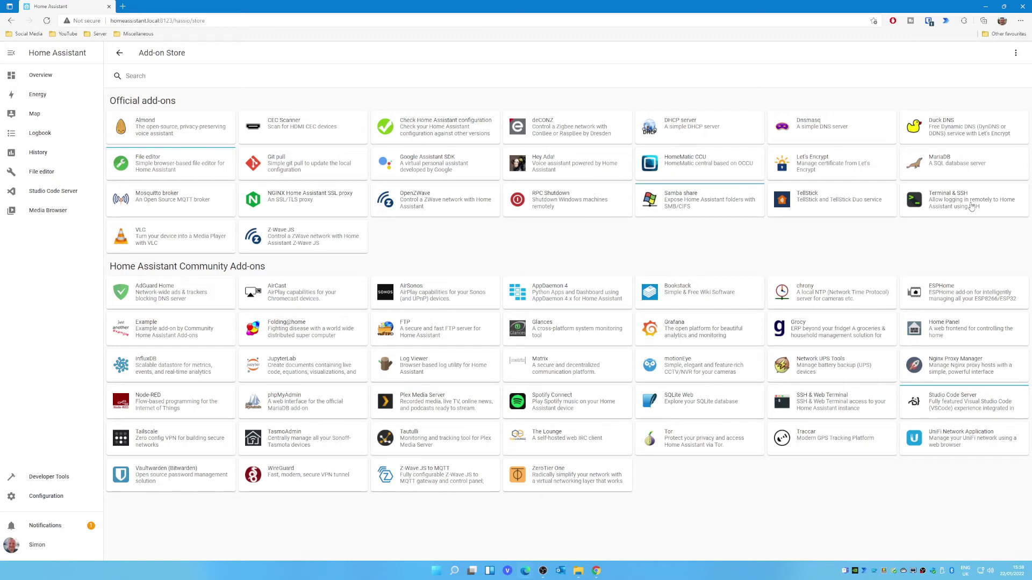
click(971, 207)
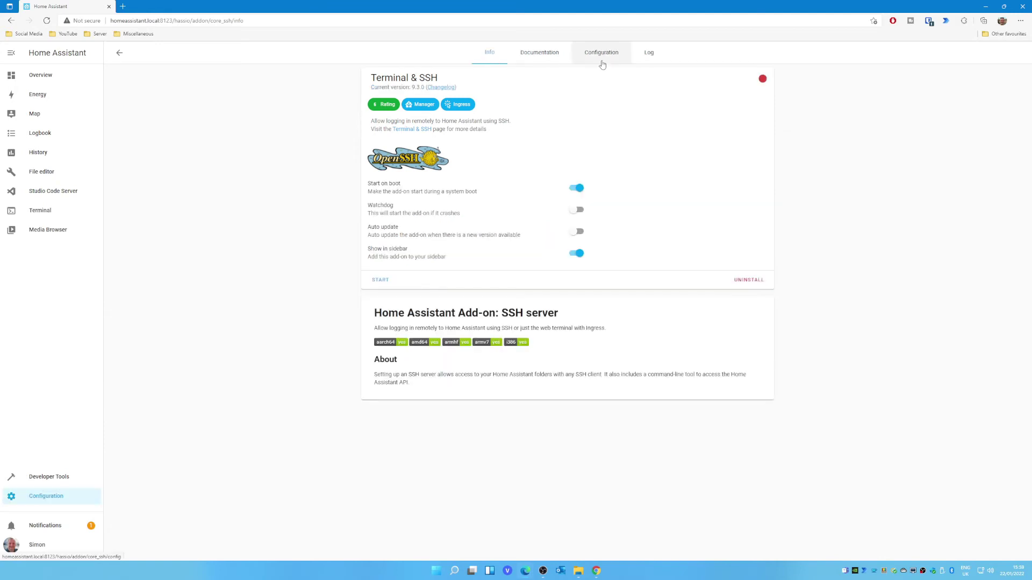
click(603, 53)
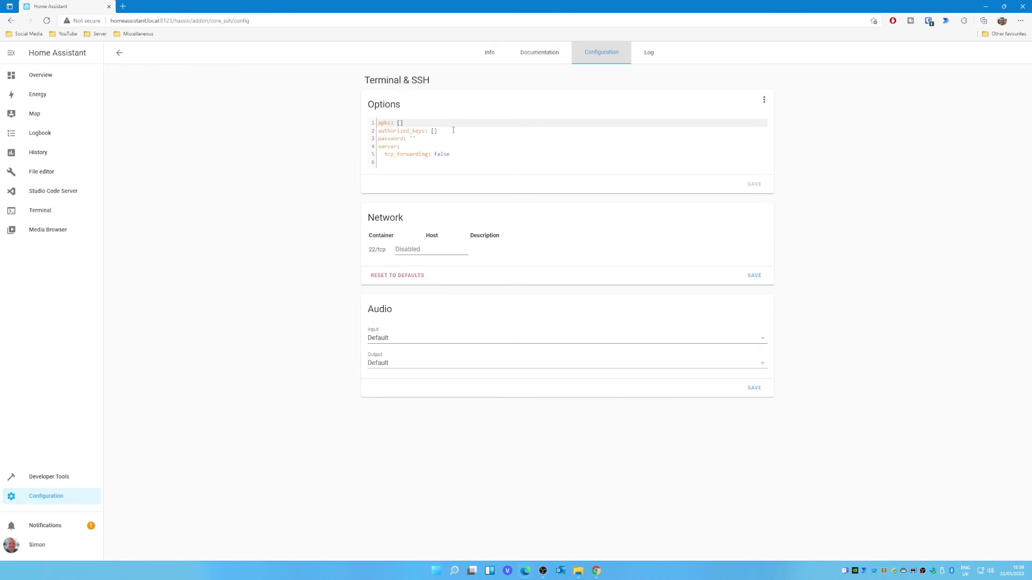
Step: Leave the Terminal & SSH add-on page and open the web terminal from the sidebar
key(alt+Left)
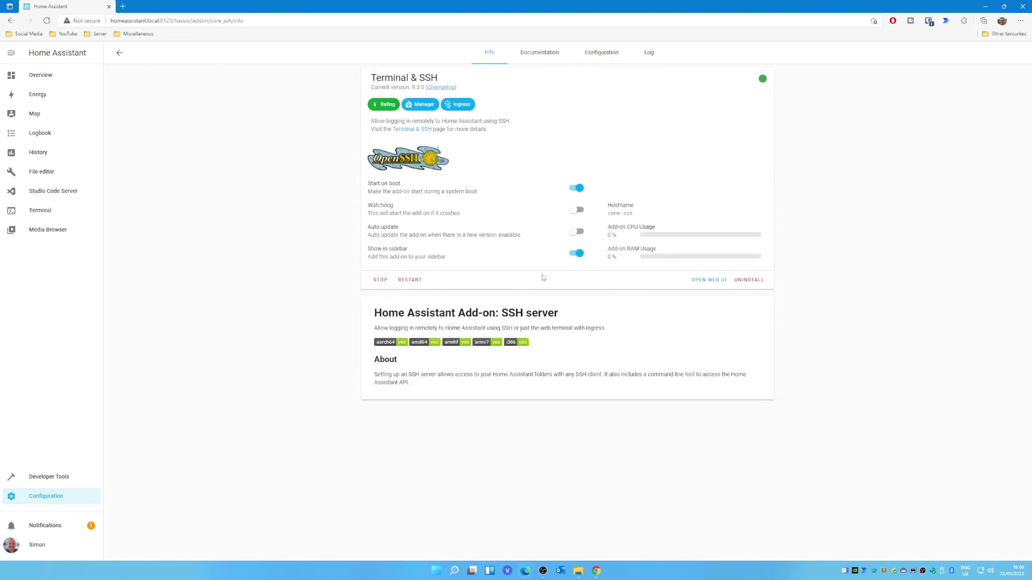
key(alt+Left)
click(31, 213)
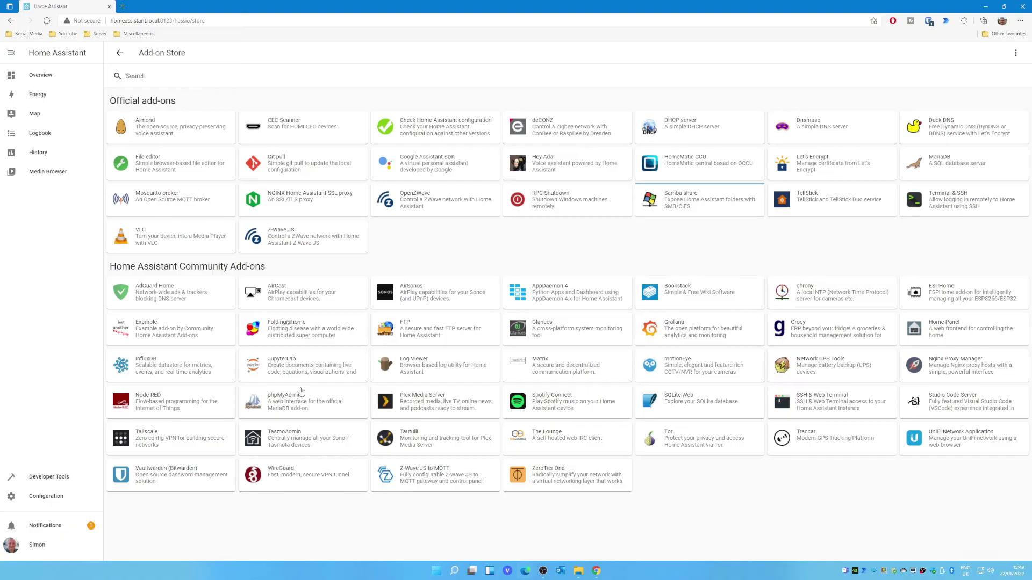
Step: Search the Add-on Store for 'vis' and install the Studio Code Server add-on
click(225, 84)
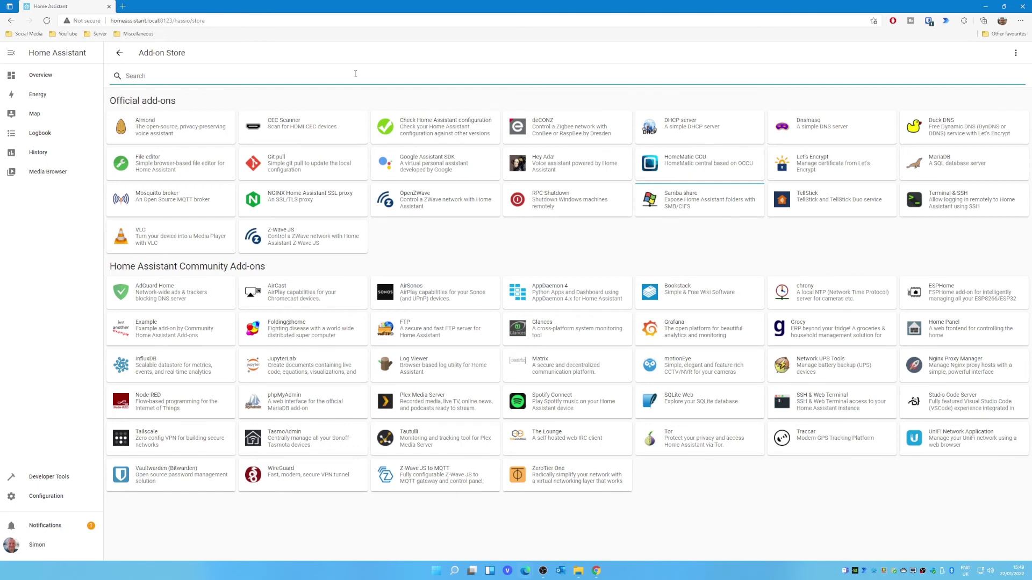
text(visu)
click(285, 143)
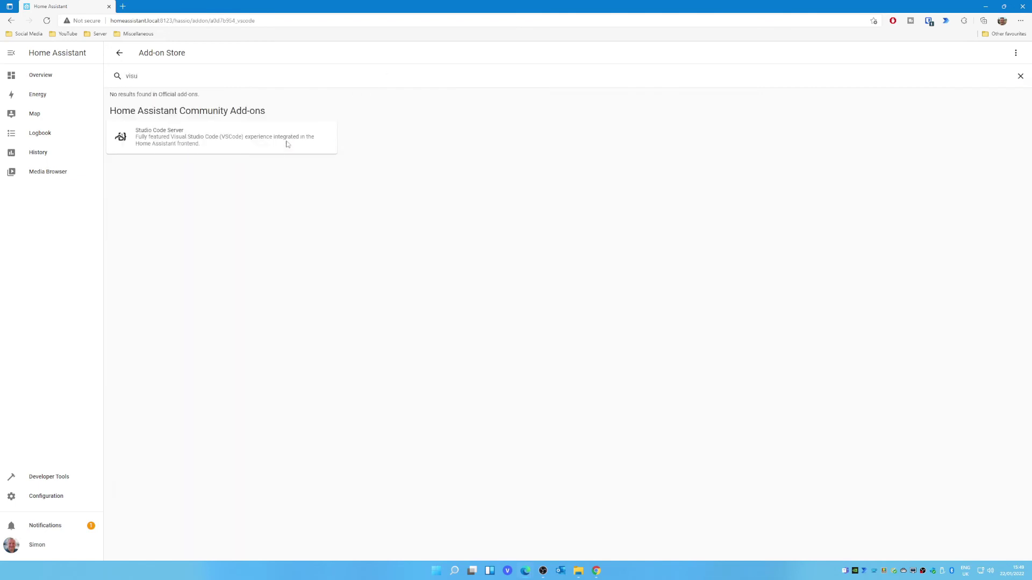
click(378, 193)
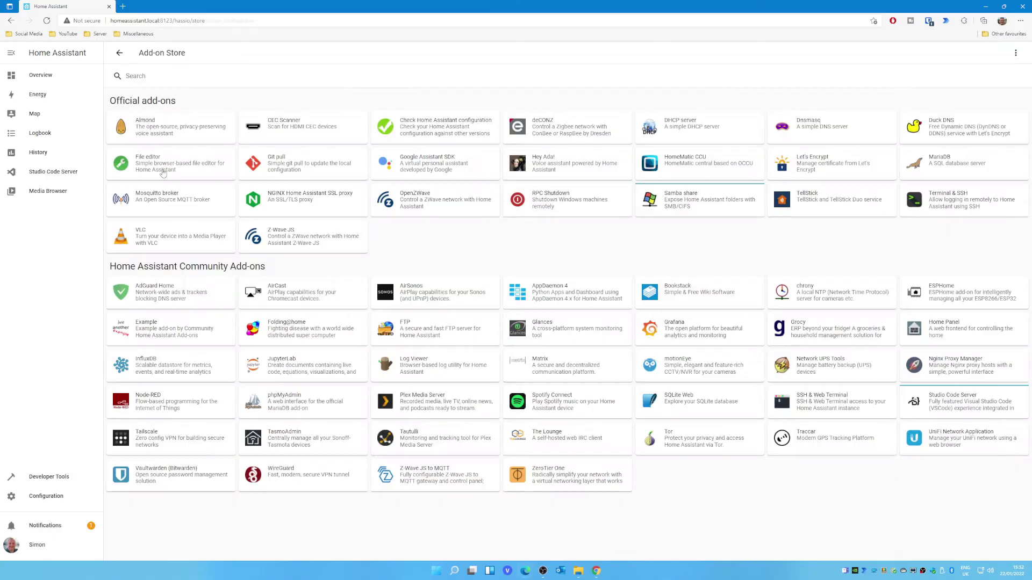
Step: Install the File editor add-on and turn on its Show in sidebar toggle
click(163, 172)
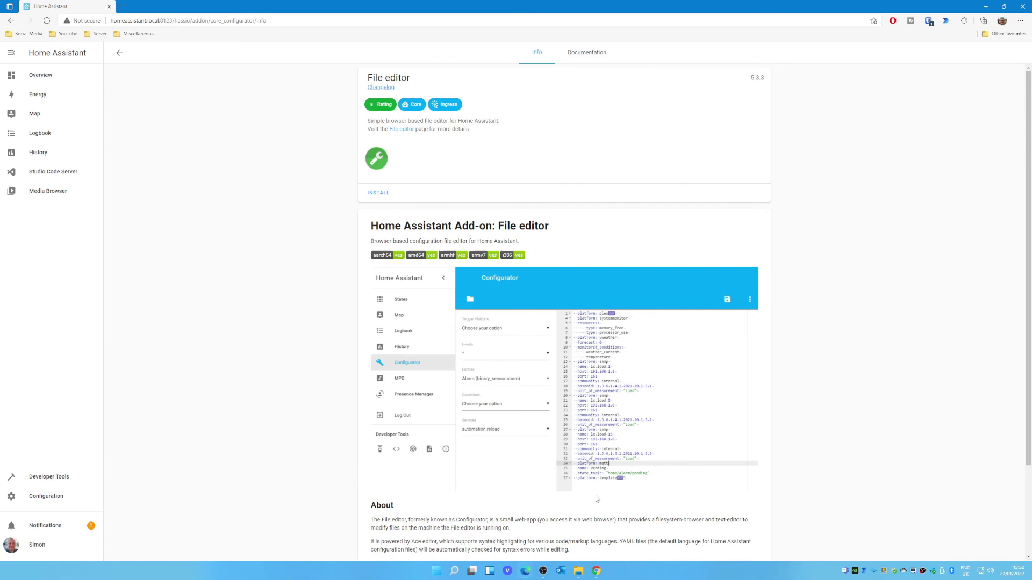
scroll(677, 421, down, 2)
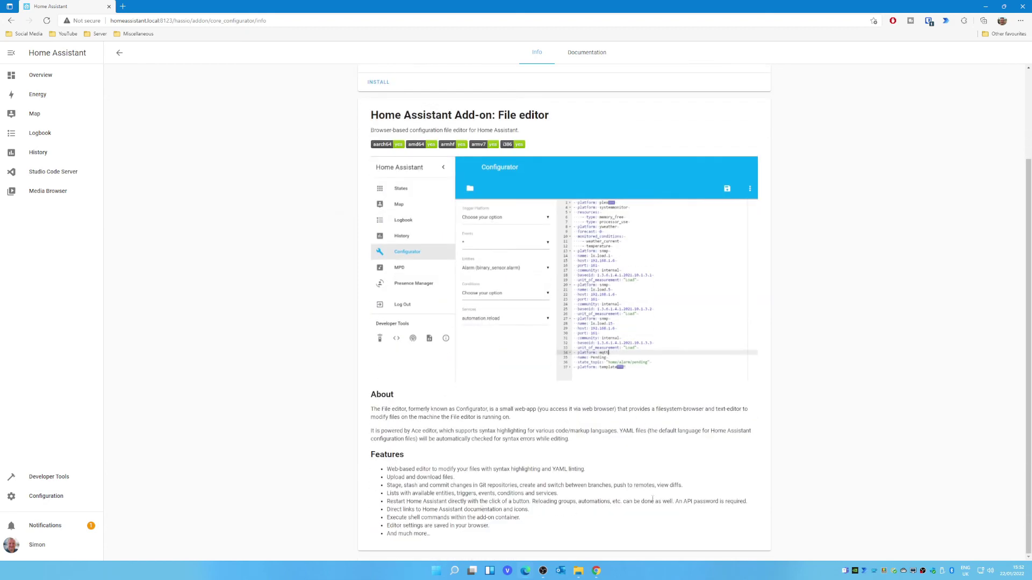
scroll(652, 498, up, 2)
click(378, 193)
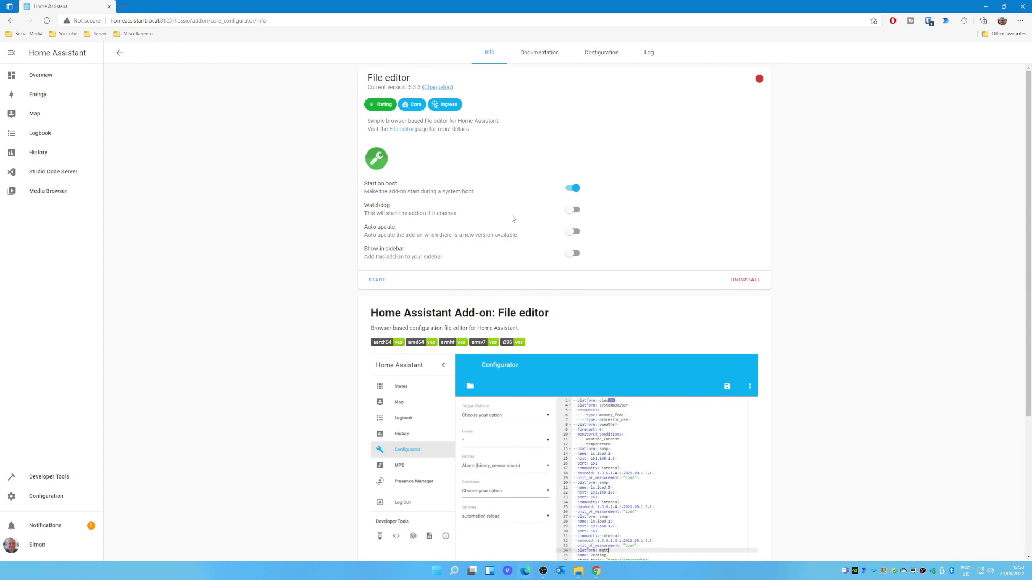
click(573, 253)
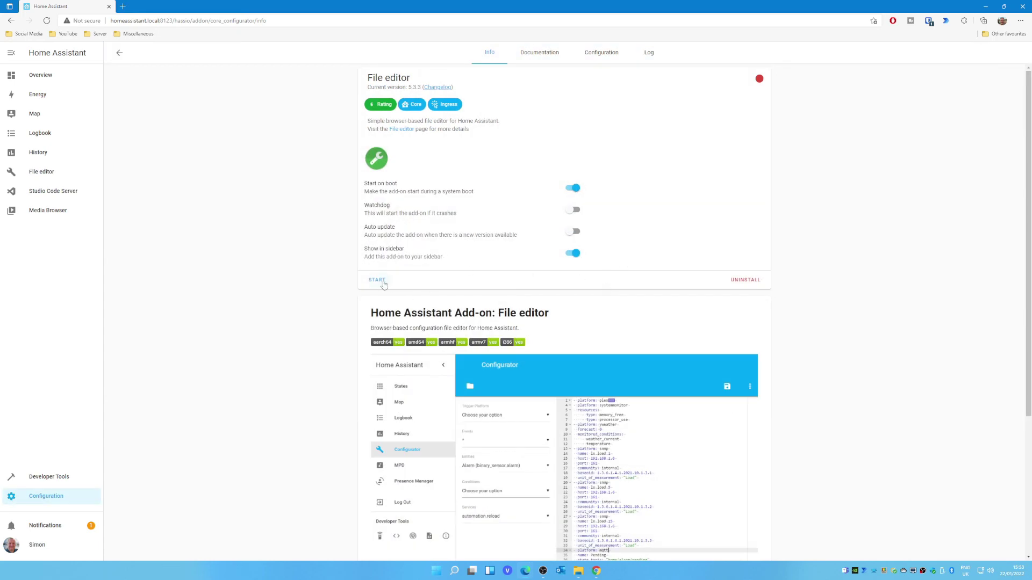